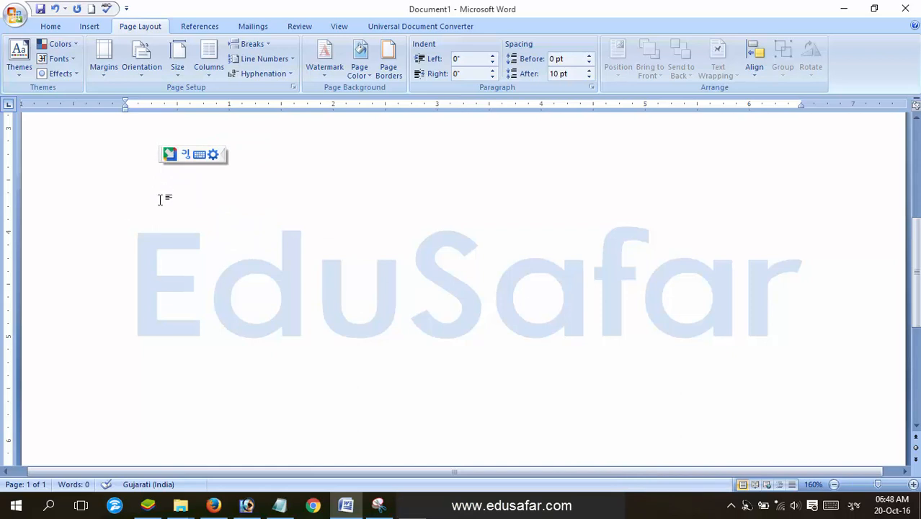
Type 'gujarati taaip' to enter ગુજરાતી ટાઇપ on the first line and start a new line
type("guja")
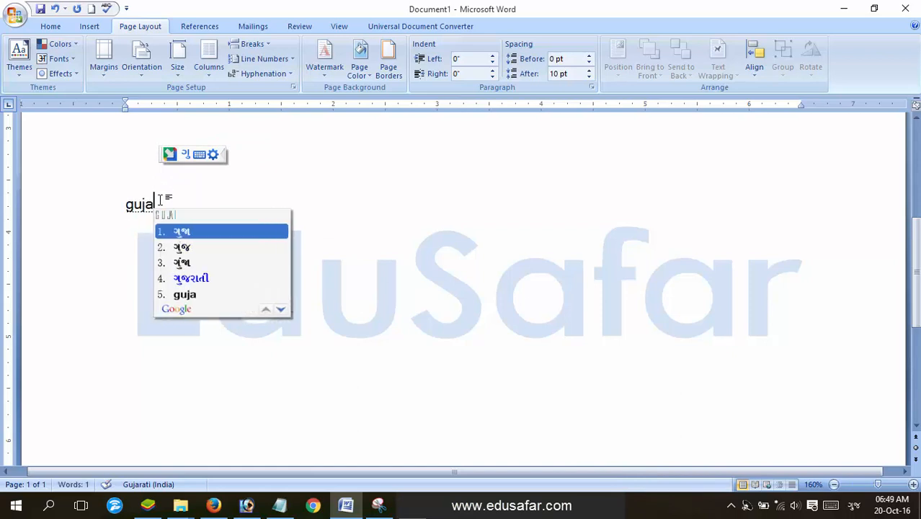
type("ra")
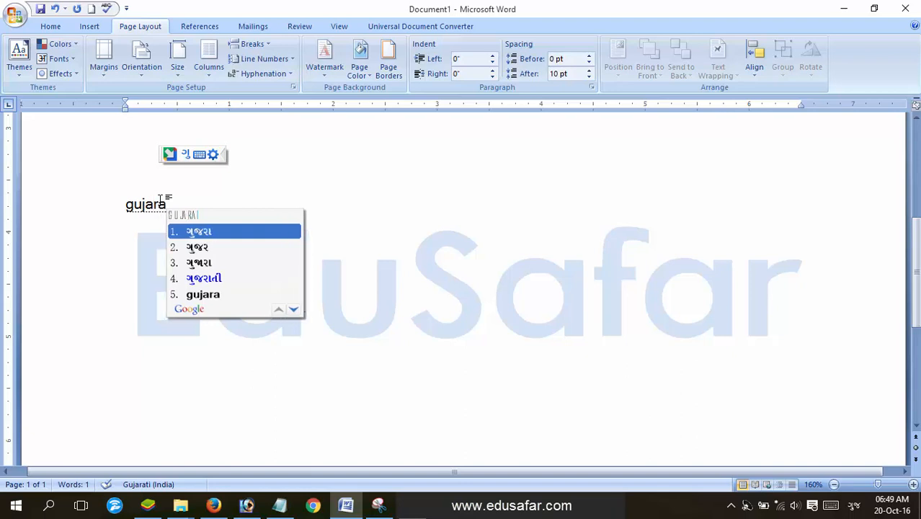
type("ti taaip")
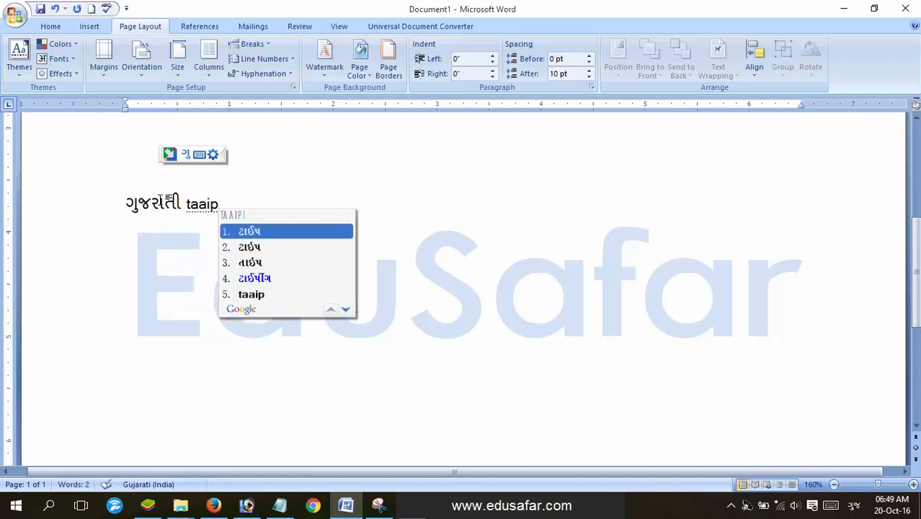
key("Return")
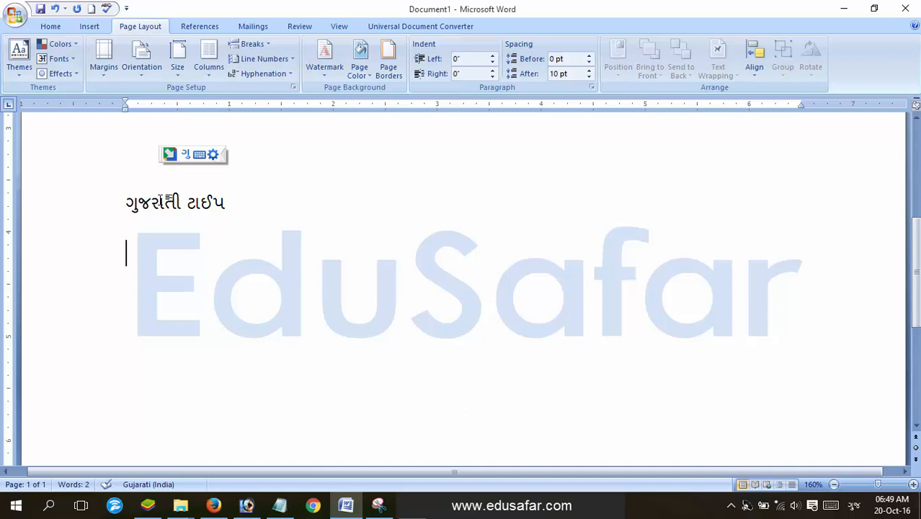
Switch Google Input Tools to Hindi and back to English from the toolbar language list
left_click(185, 154)
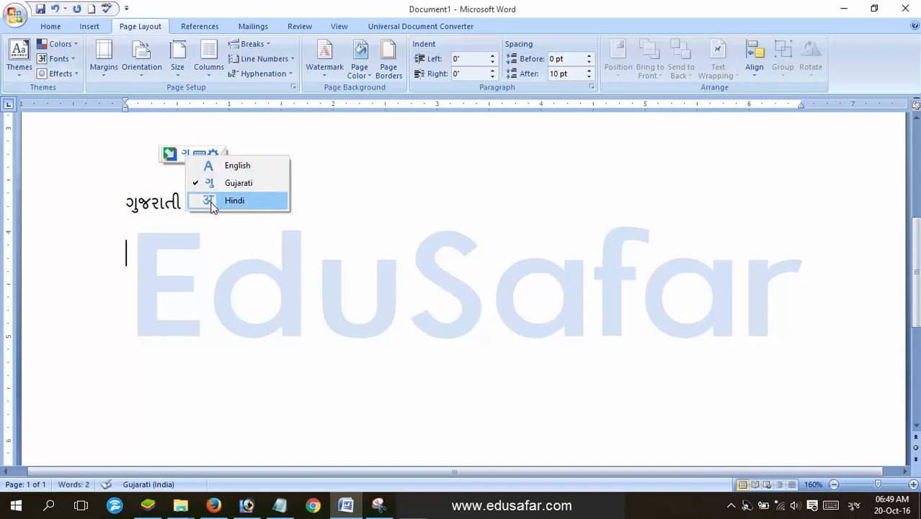
left_click(214, 200)
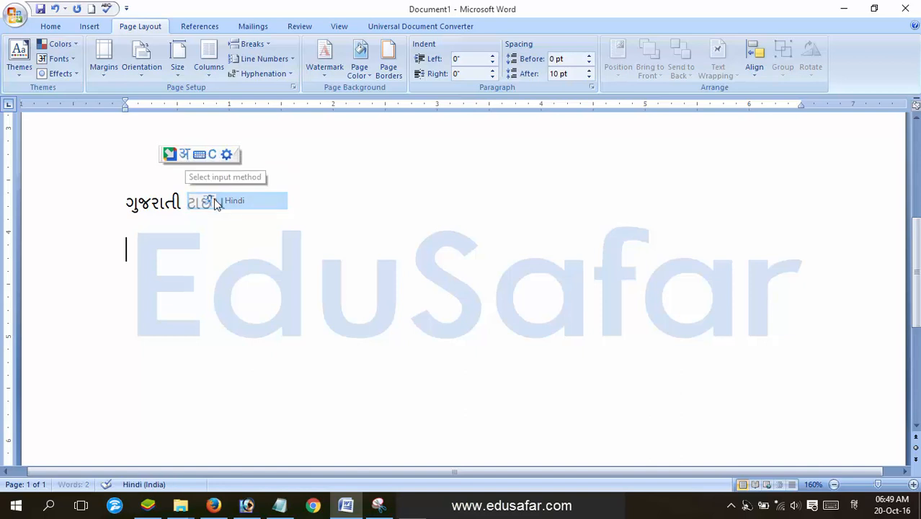
left_click(185, 154)
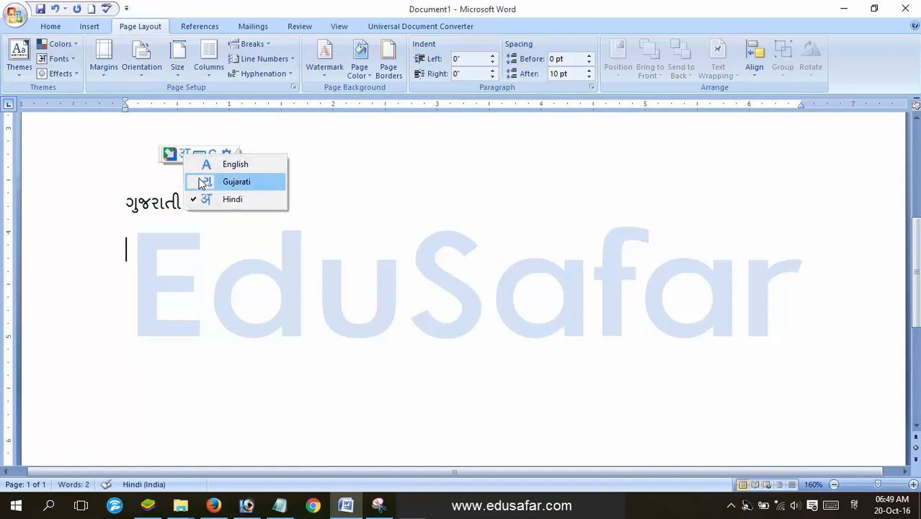
left_click(208, 165)
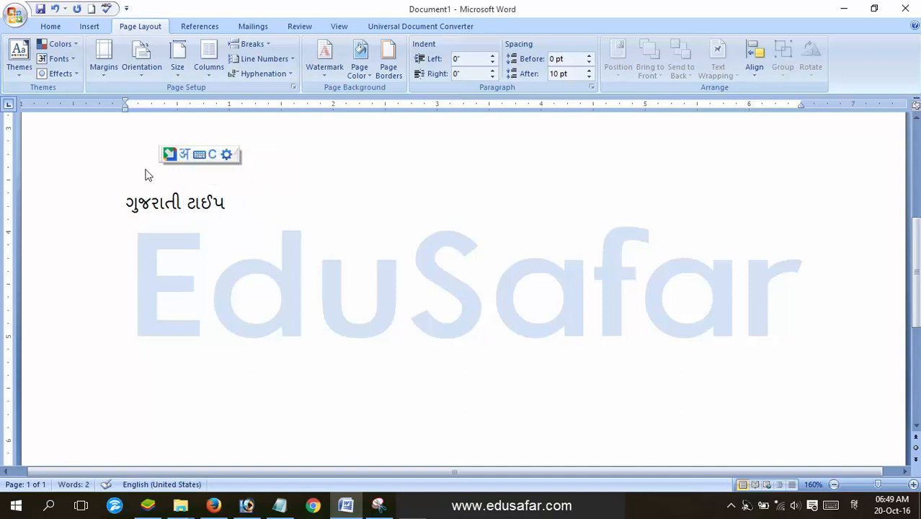
Add a new line after the Gujarati text and set the input language to Hindi
key("alt+shift")
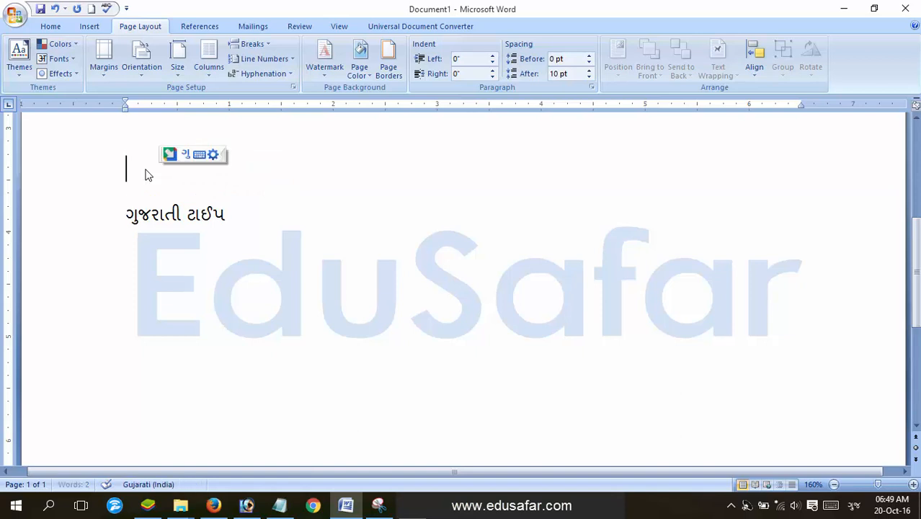
key("alt+shift")
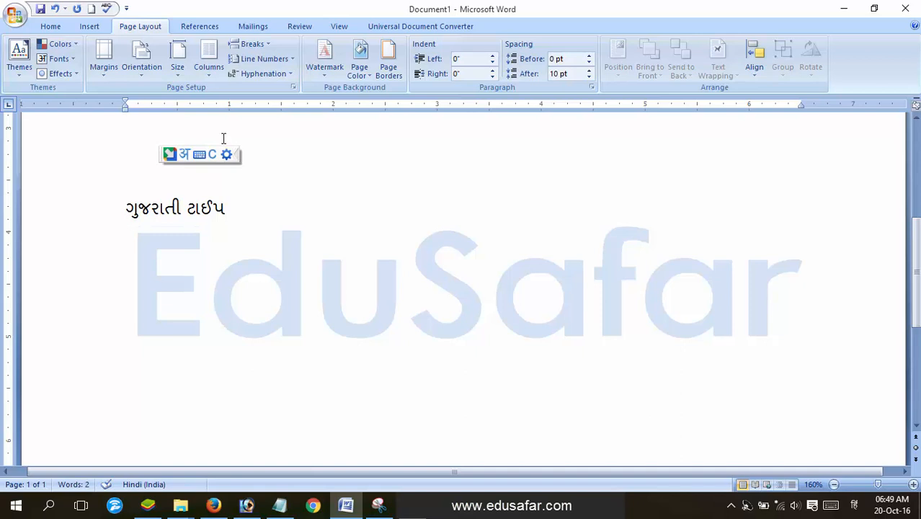
key("alt+shift")
key("alt+shift")
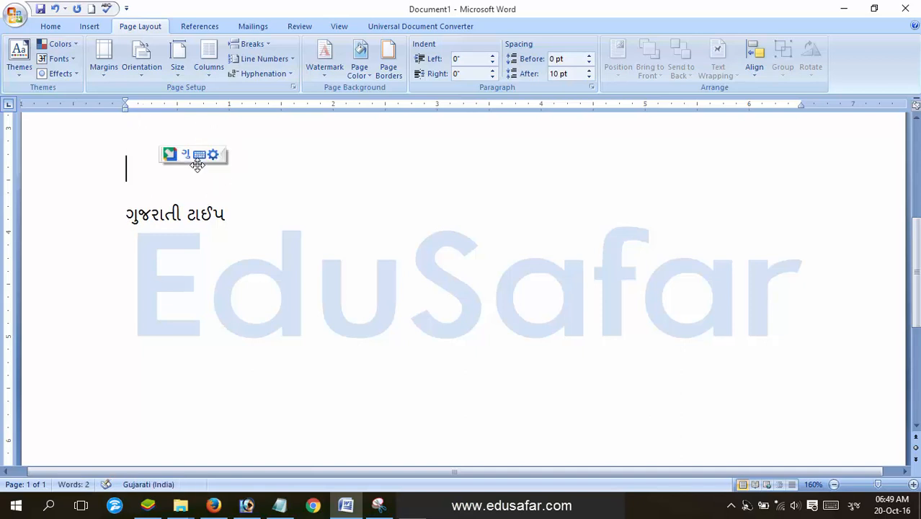
left_click(245, 217)
key("Return")
key("alt+shift")
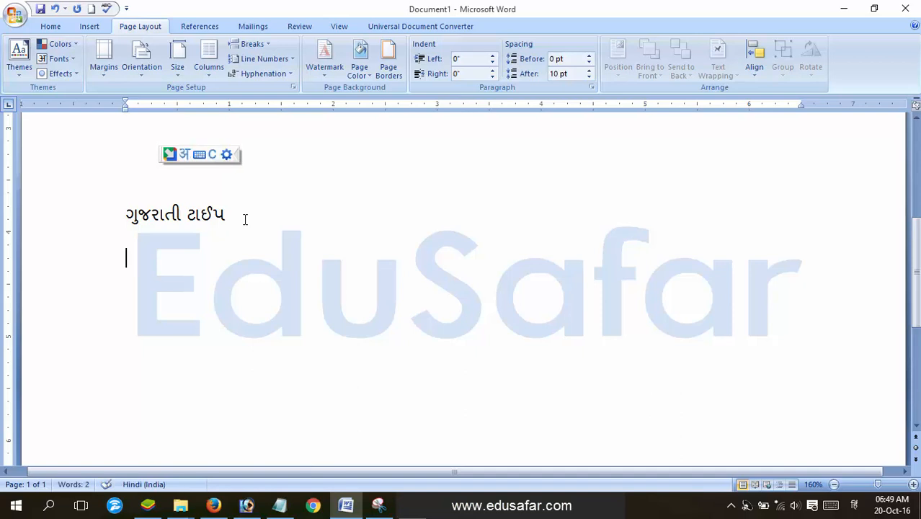
Type हिंदी टाइप phonetically, replacing the mistaken ताई, then start a new paragraph
type("hindi ")
type("taai")
key("Return")
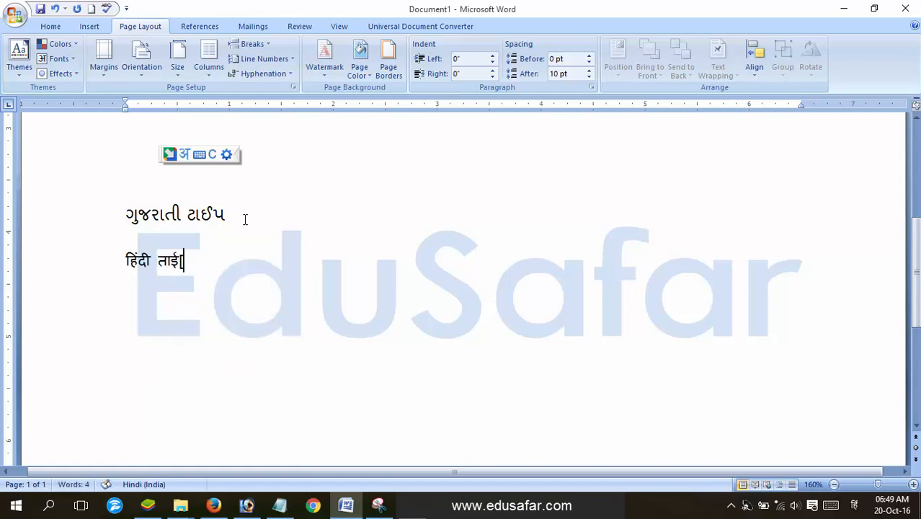
key("BackSpace")
key("BackSpace")
key("BackSpace")
type("taaip")
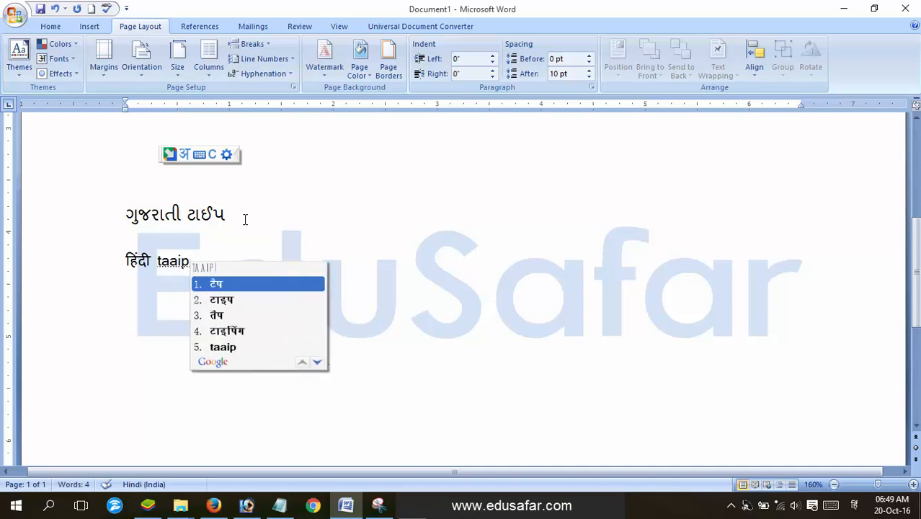
key("Down")
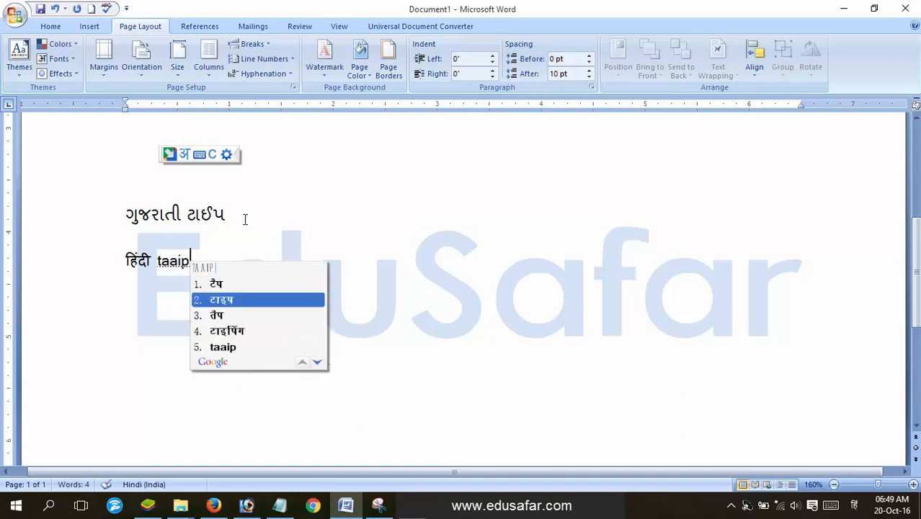
key("Return")
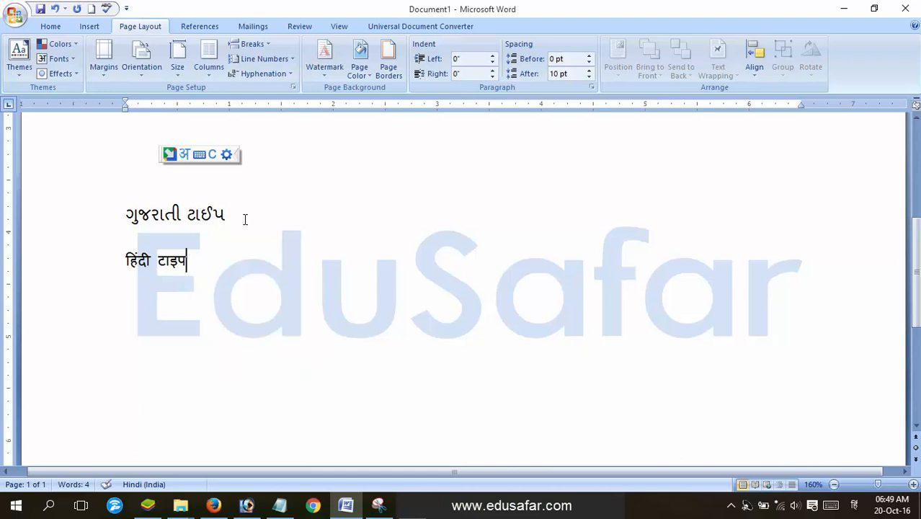
key("Return")
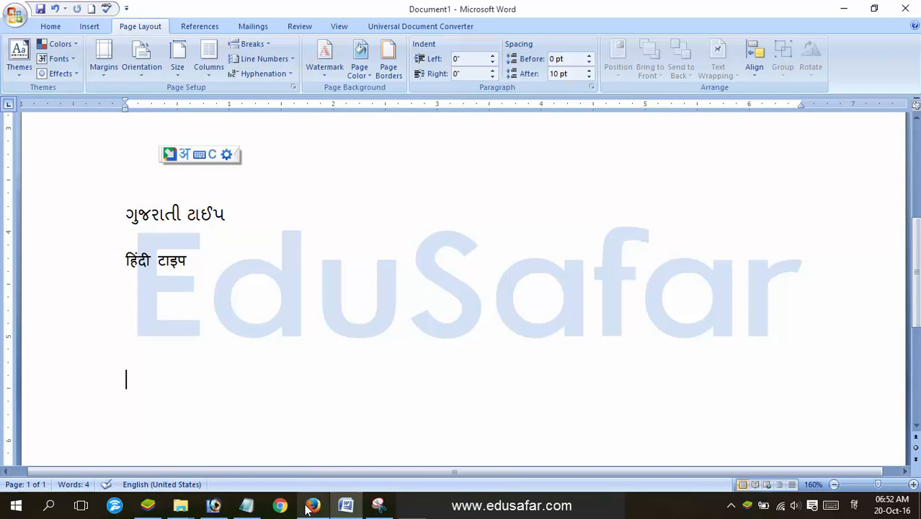
Search 'google input tools' in Firefox and open the google.co.in/inputtools page
mouse_move(307, 509)
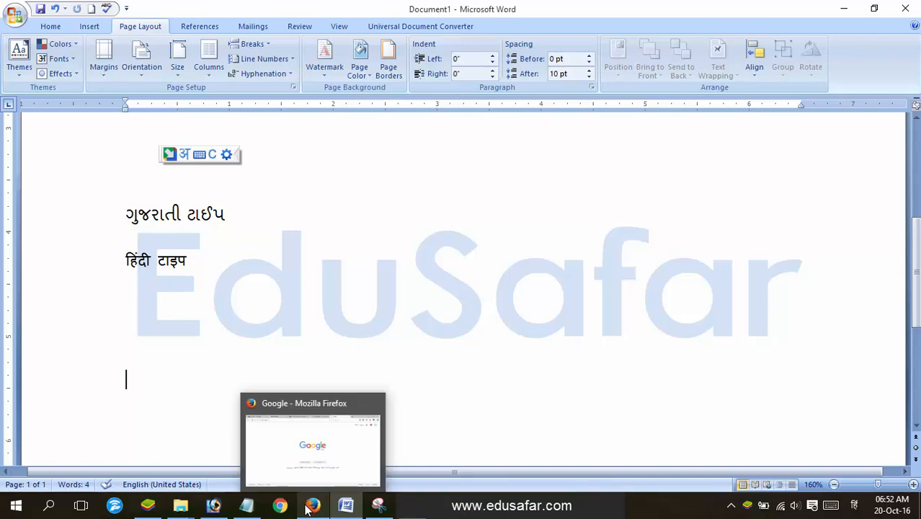
left_click(307, 509)
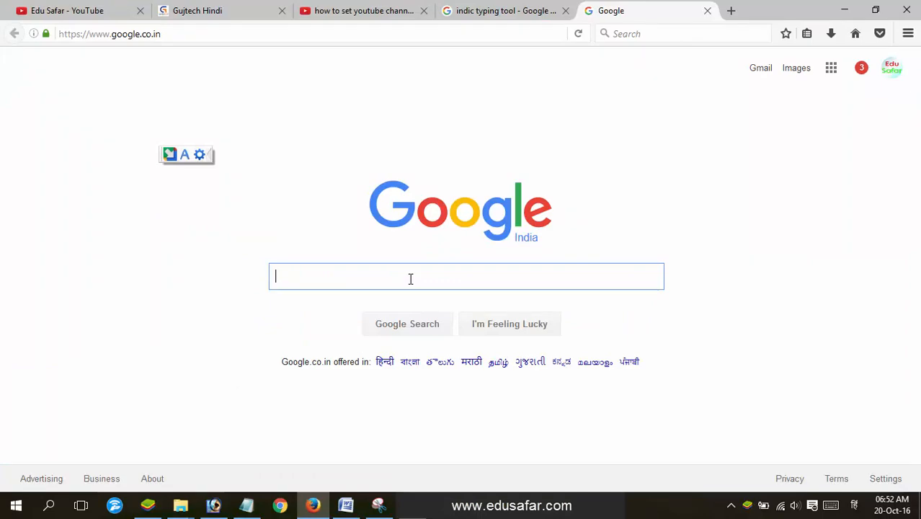
type("google in")
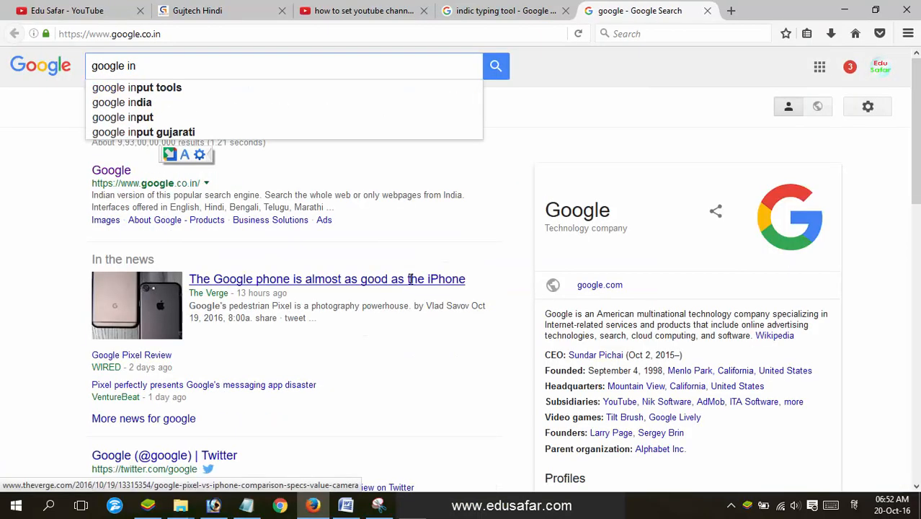
key("Down")
key("Return")
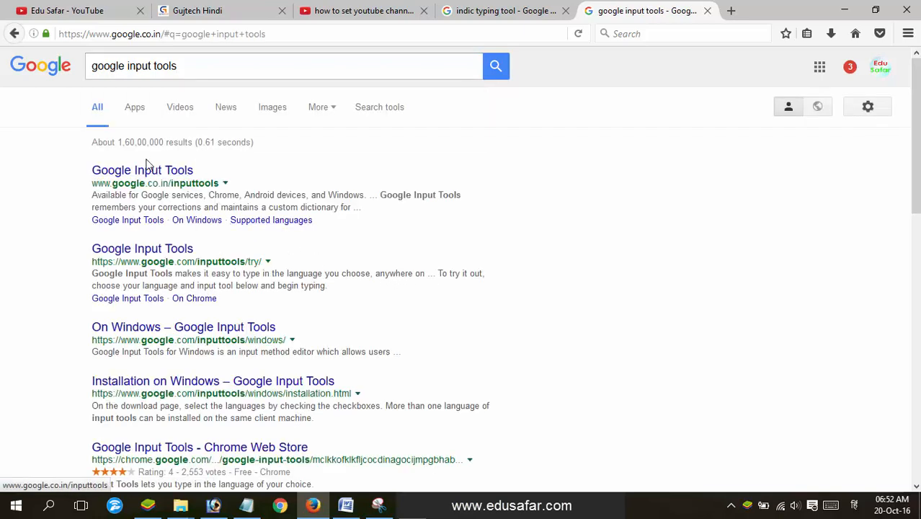
left_click(136, 172)
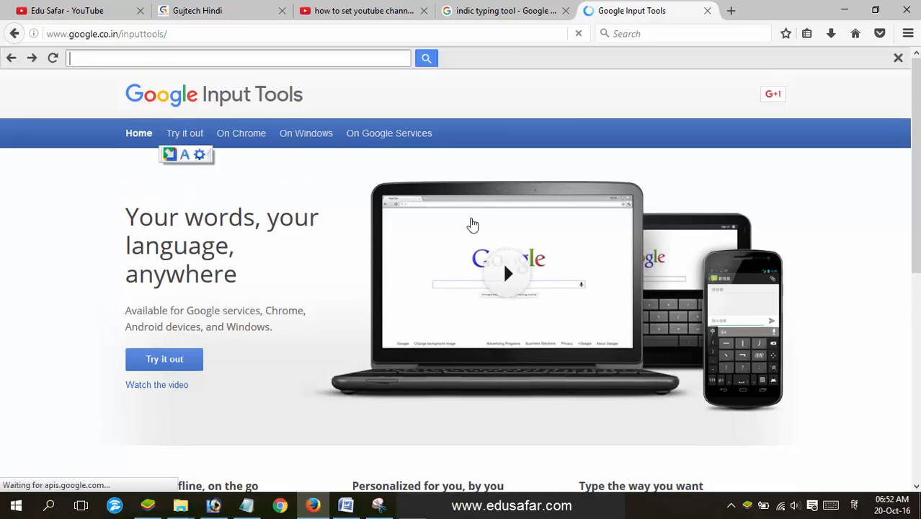
scroll(917, 184, "down", 1)
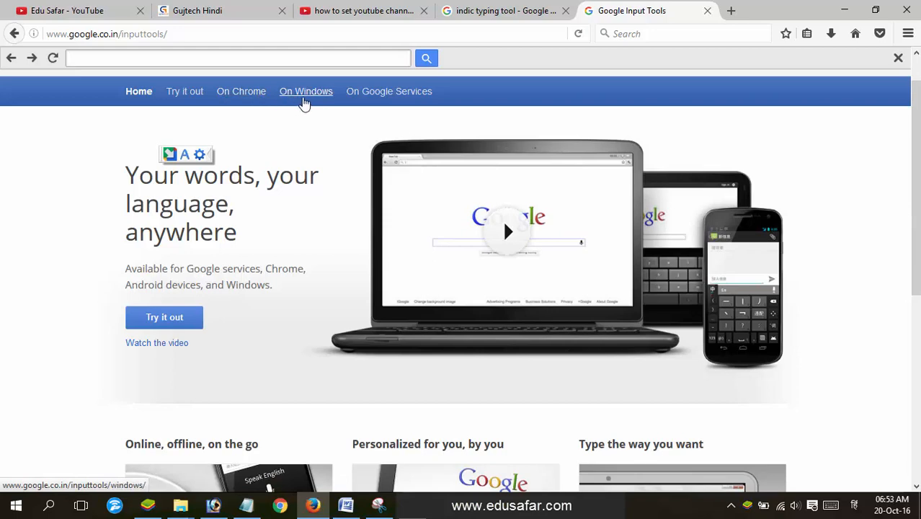
Select Gujarati and Hindi for Windows, accept the terms, and download the installer
left_click(306, 98)
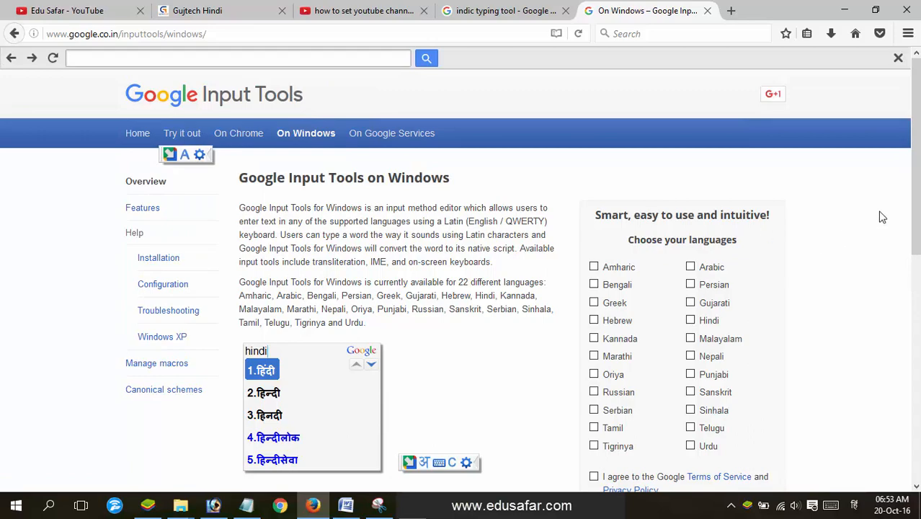
left_click_drag(915, 199, 918, 230)
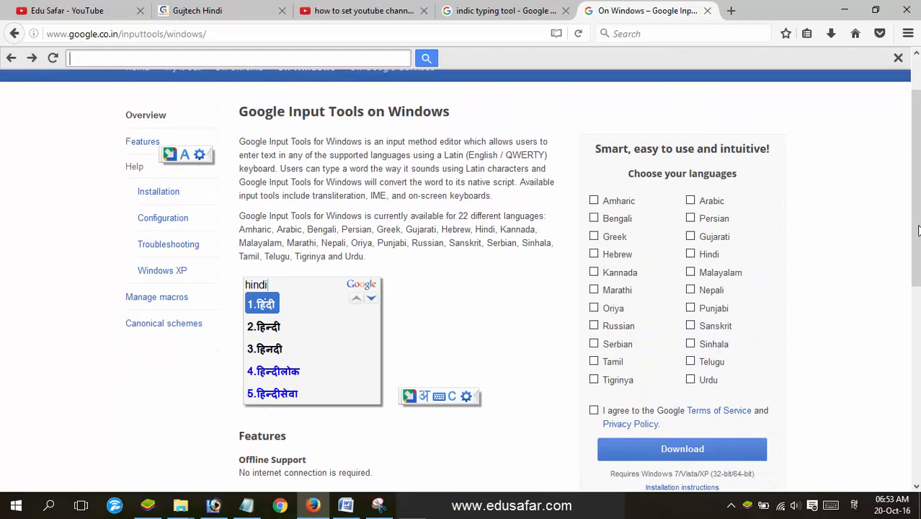
left_click(690, 241)
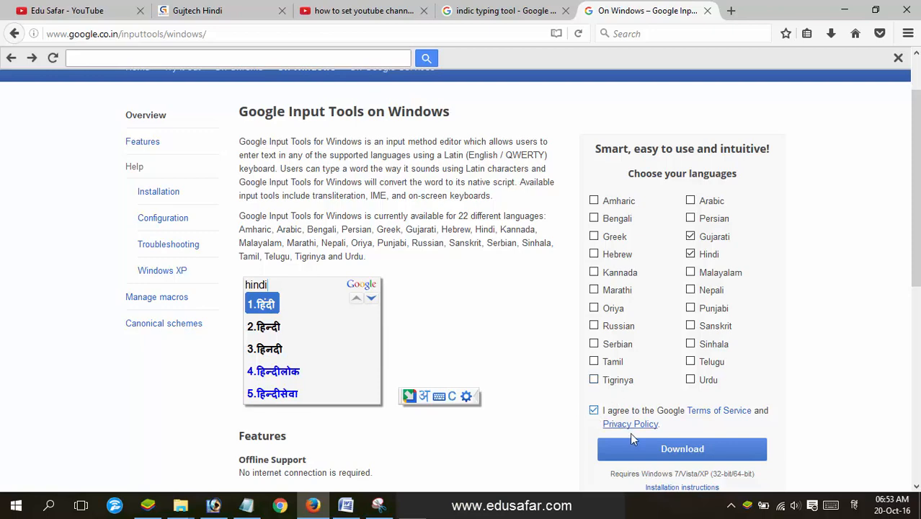
left_click(637, 454)
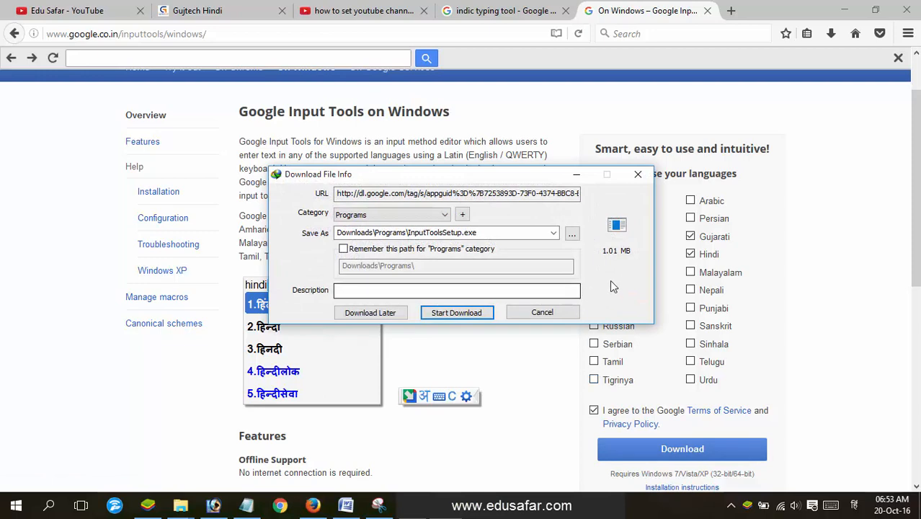
Save InputToolsSetup.exe (1.01 MB) to Downloads and open its Programs folder
left_click(458, 313)
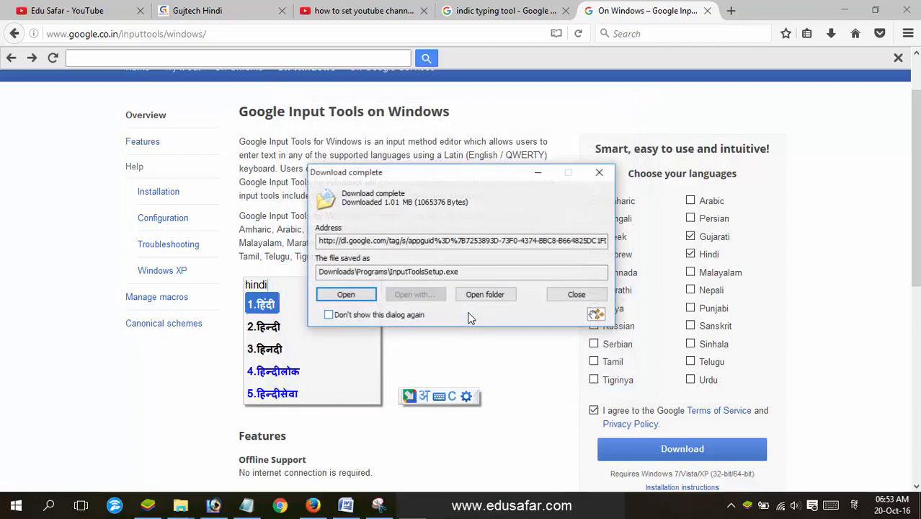
left_click(487, 295)
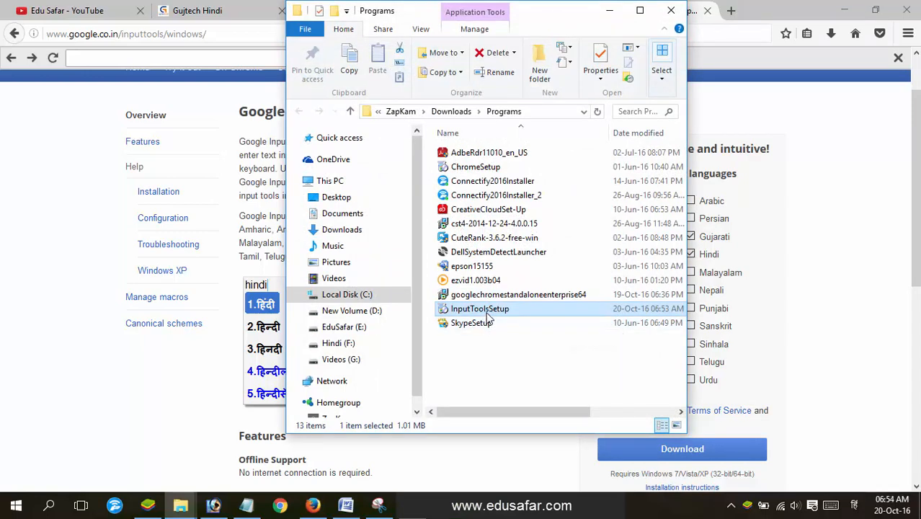
Run InputToolsSetup to install Google Input Tools, then return to the Word document
double_click(487, 311)
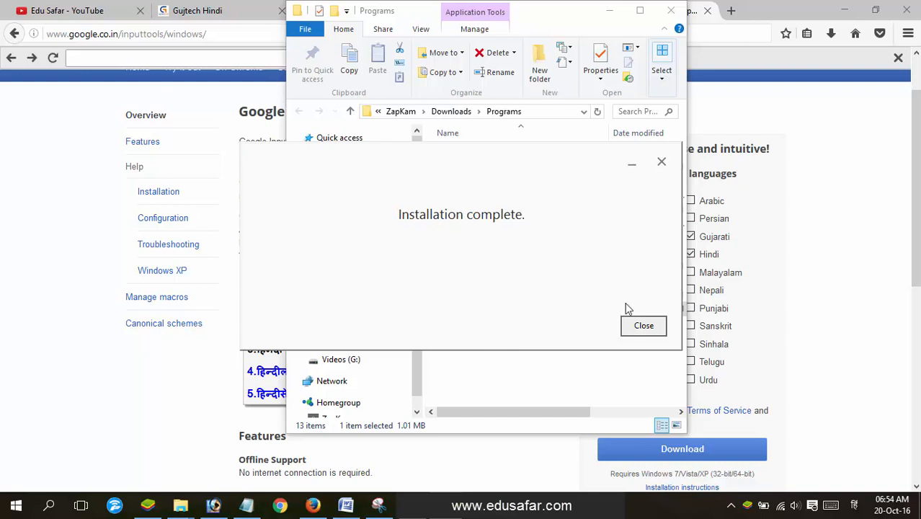
left_click(643, 327)
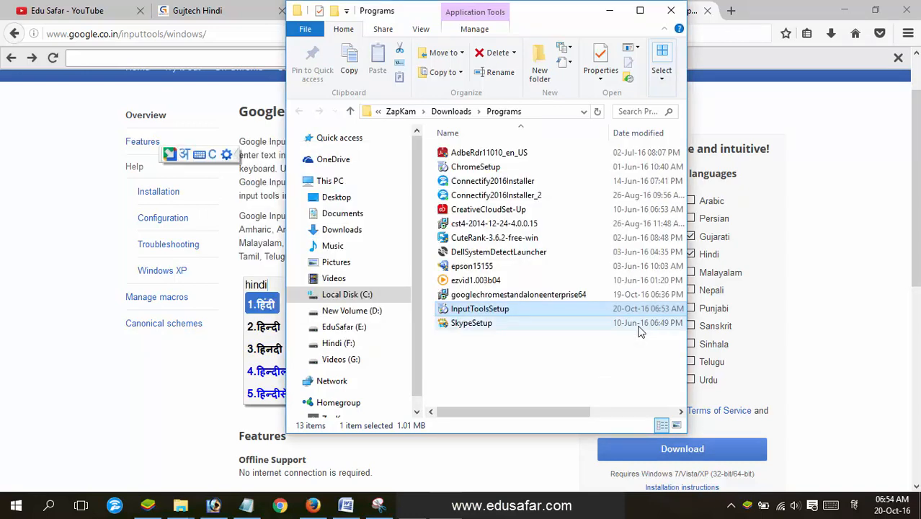
left_click(604, 11)
key("alt+Tab")
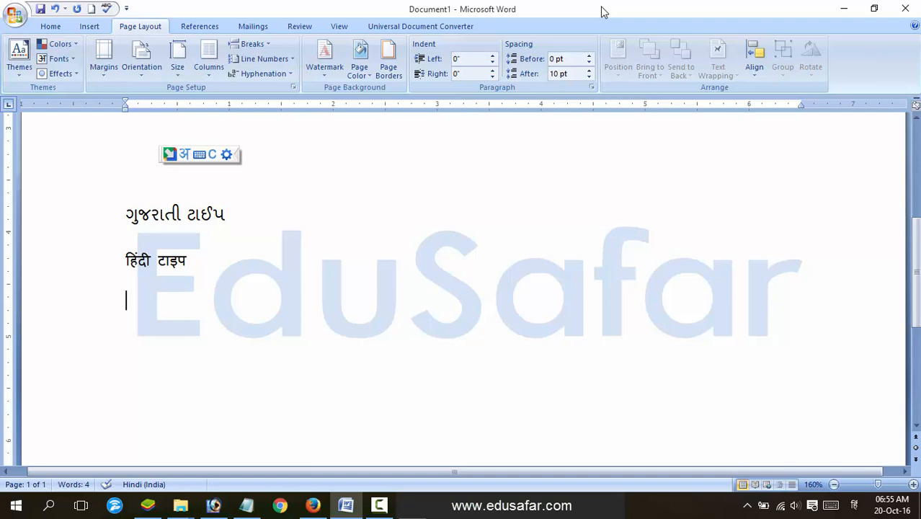
Switch to Gujarati and type 'gujarati taaiping soft' to get ગુજરાતી ટાઈપીંગ સોફ્ટવેર
key("alt+shift")
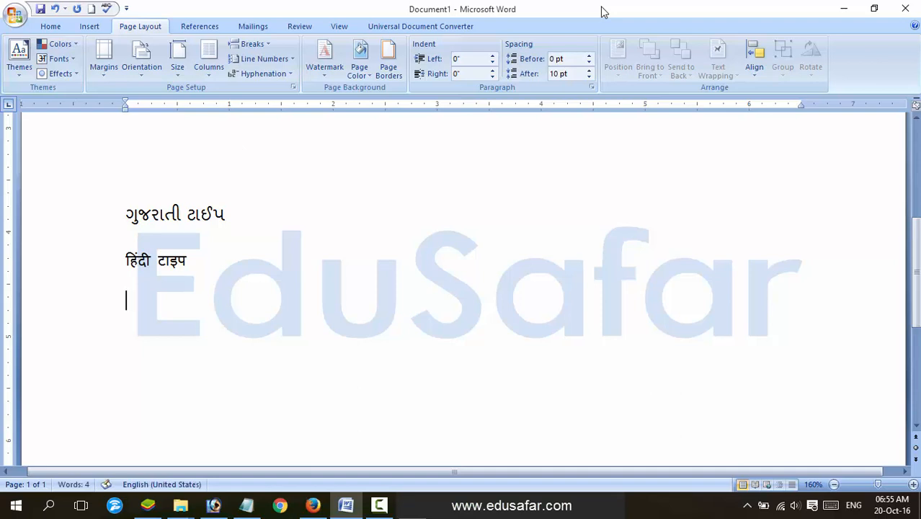
key("alt+shift")
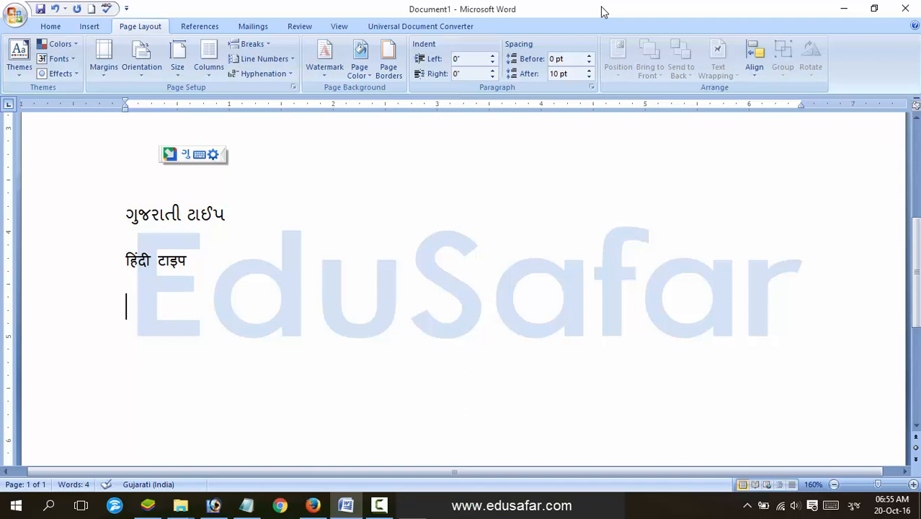
type("gujarati")
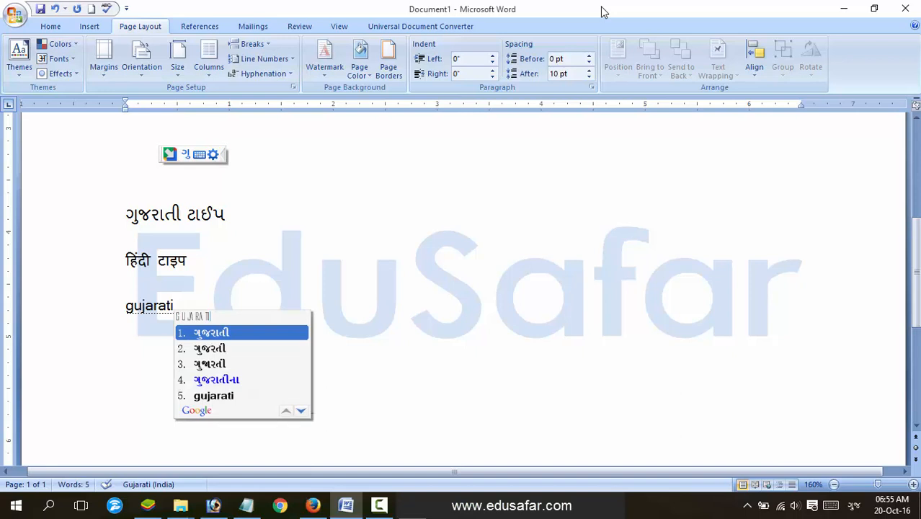
key("space")
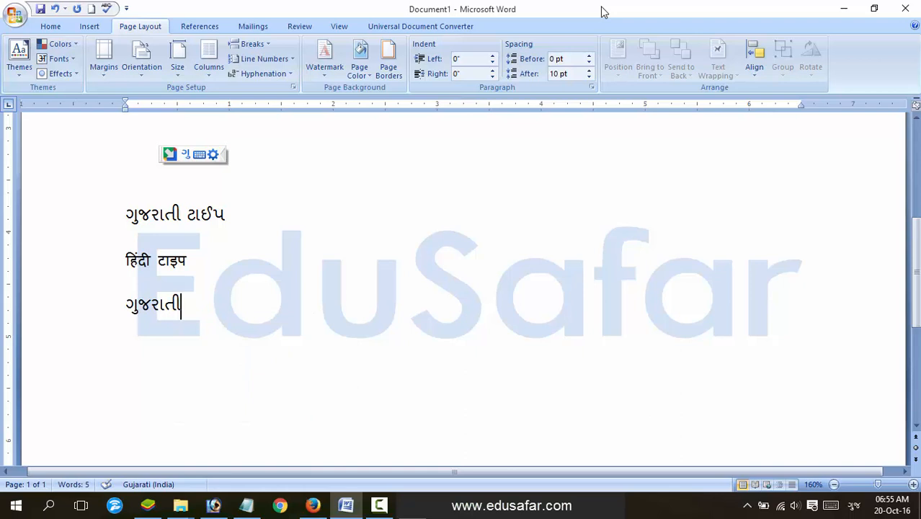
type("taai")
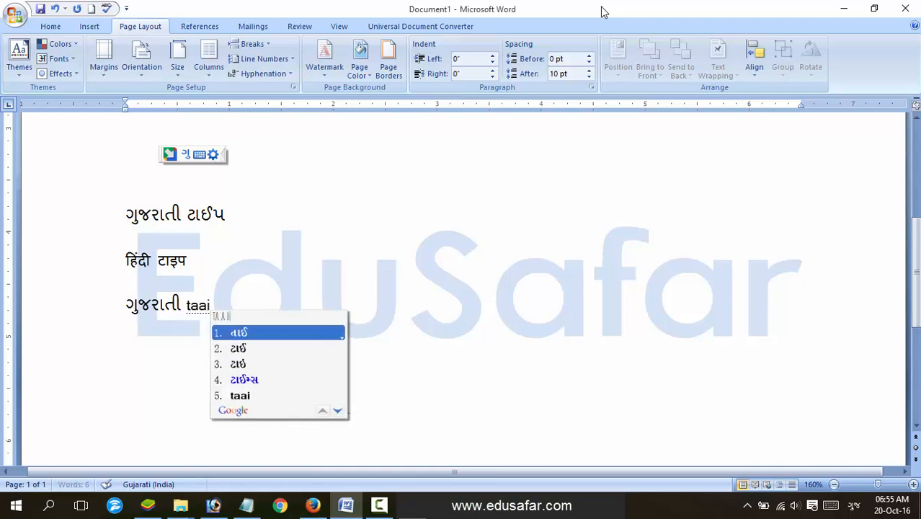
type("ping")
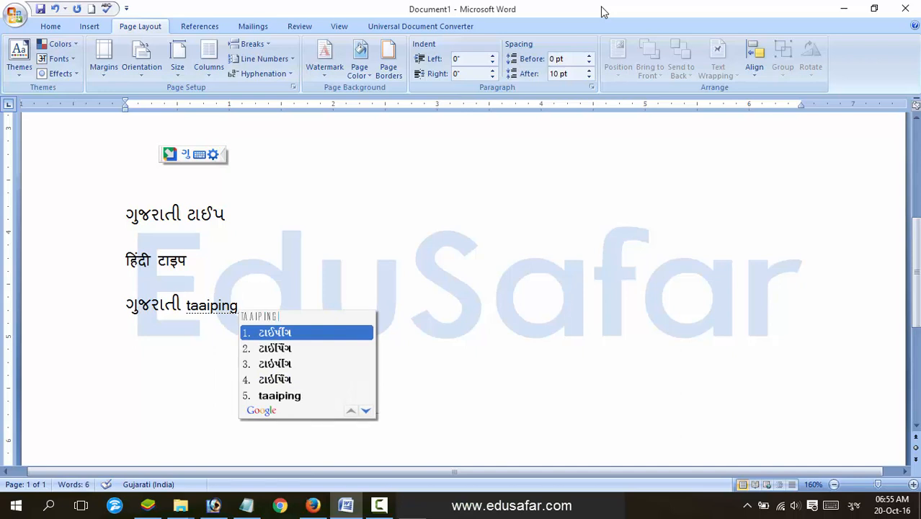
type(" sof")
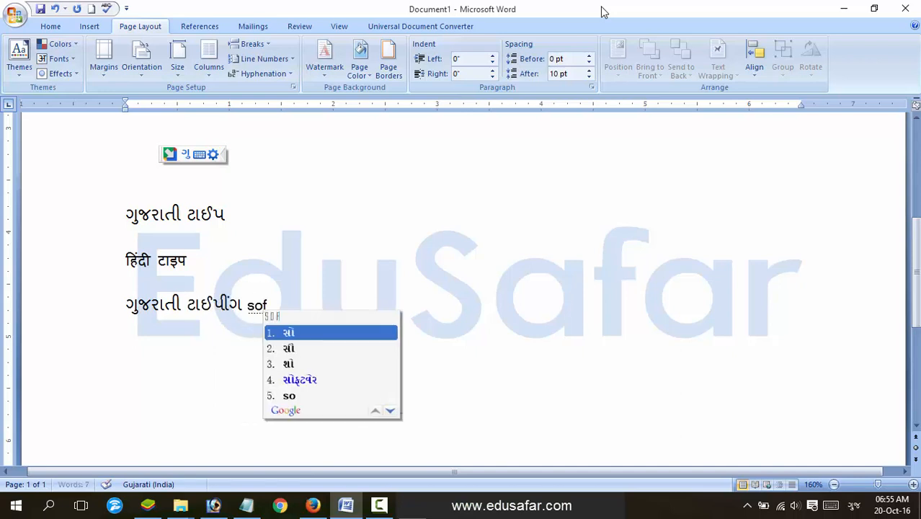
type("t")
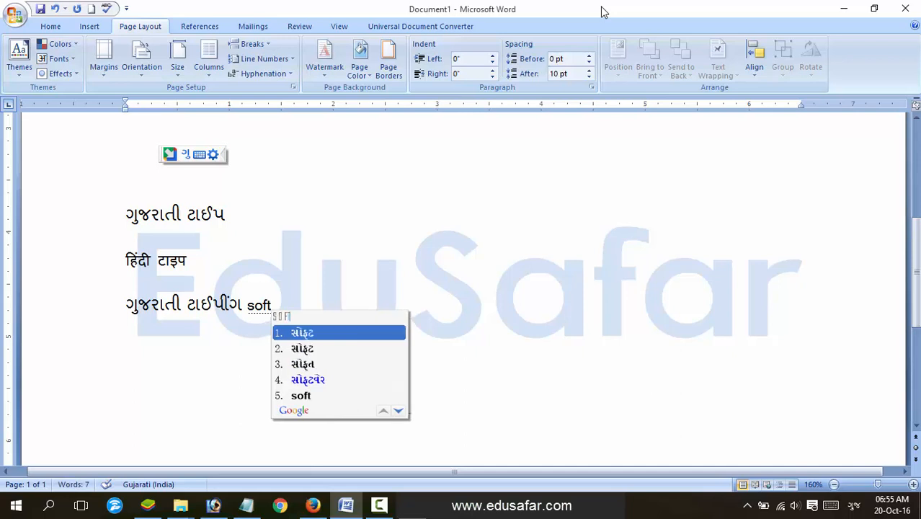
key("Down")
key("Down")
key("Down")
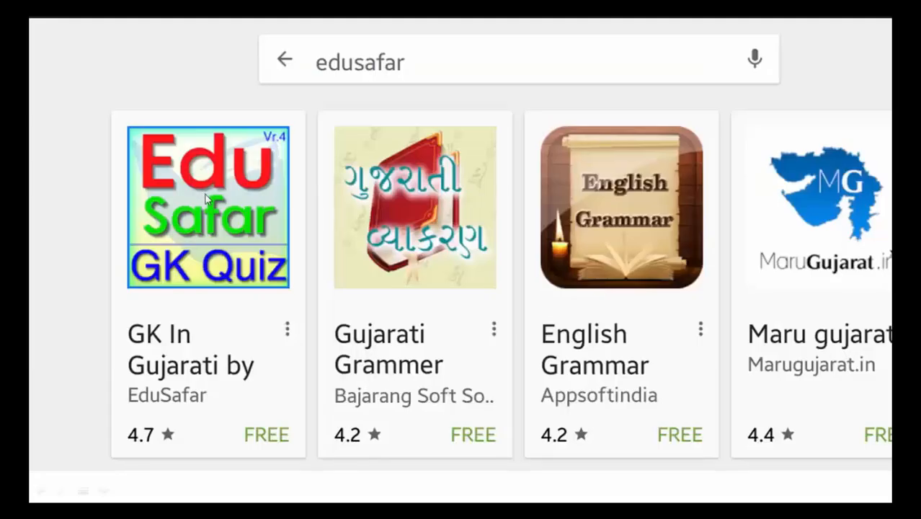
Open the GK In Gujarati by EduSafar app page from the edusafar results
left_click(207, 216)
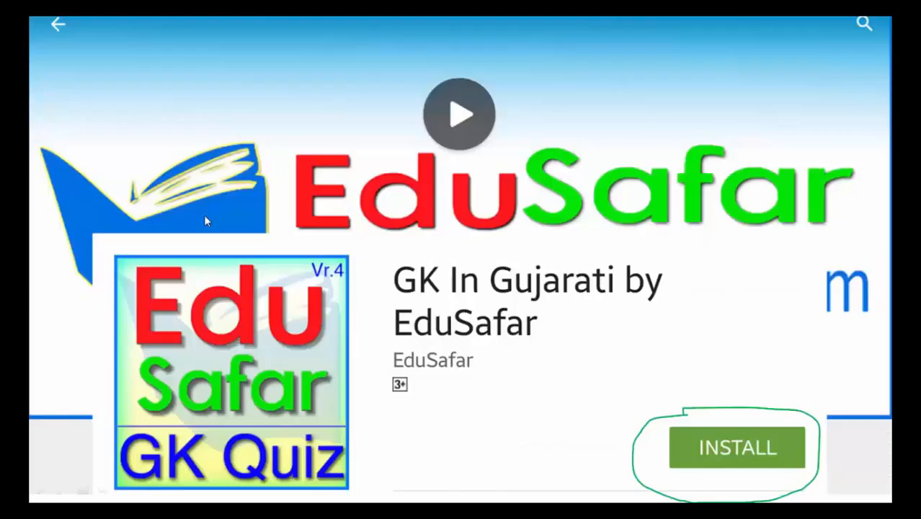